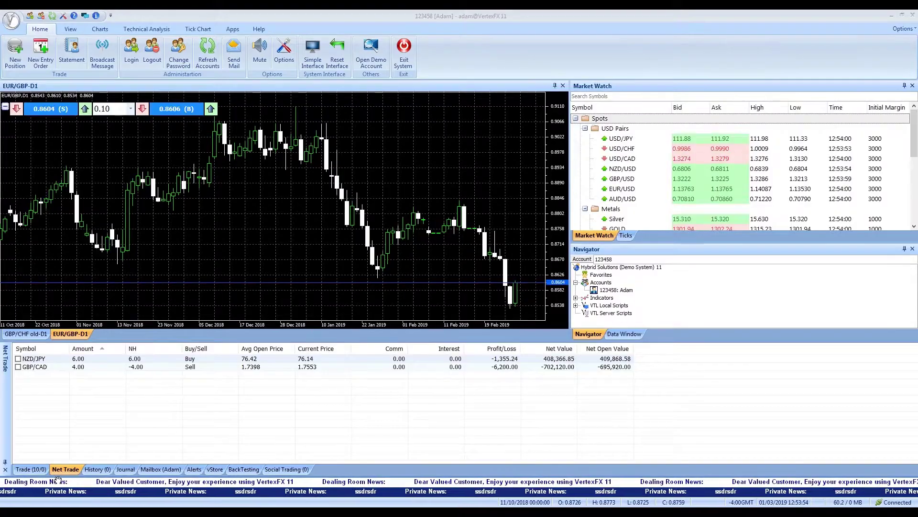
Step: Buy 0.10 EUR/CHF at market and place EUR/CHF buy stop, sell limit, buy limit and sell stop orders
{"action": "left_click", "coordinate": [81, 359]}
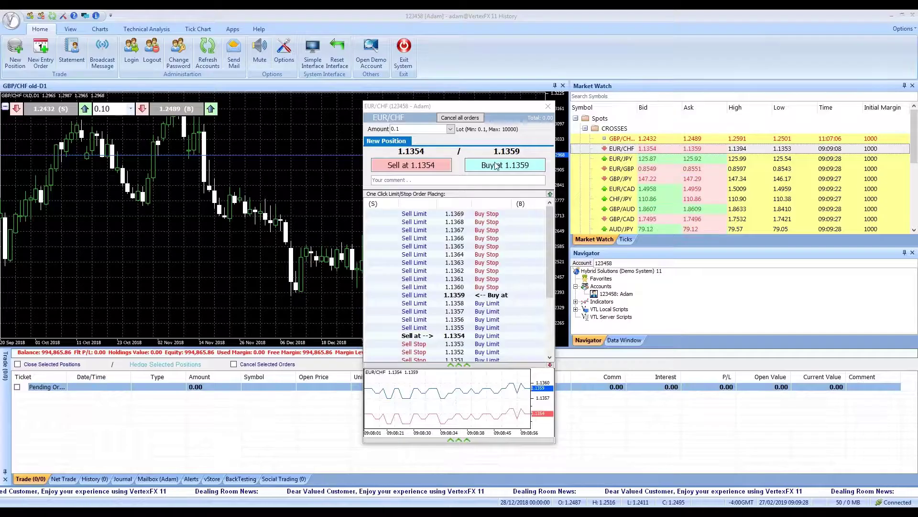
{"action": "left_click", "coordinate": [497, 165]}
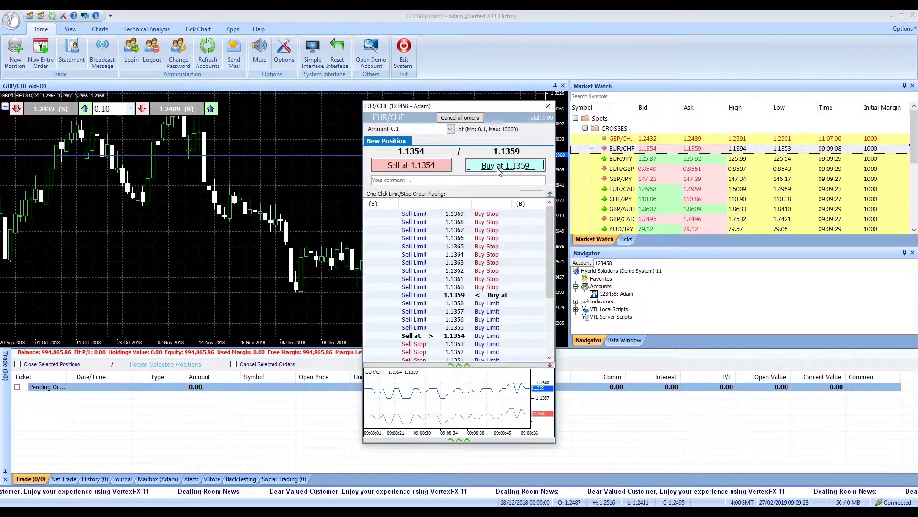
{"action": "left_click", "coordinate": [410, 165]}
{"action": "left_click", "coordinate": [486, 327]}
{"action": "left_click", "coordinate": [431, 285]}
{"action": "left_click", "coordinate": [486, 352]}
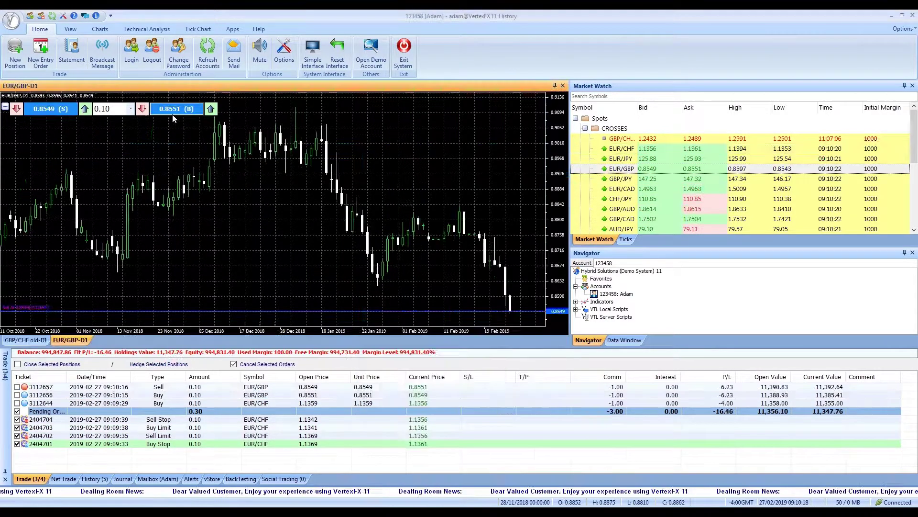
Step: Buy and sell 0.10 EUR/GBP at market, add a 0.8639 buy stop, and sell another 0.10
{"action": "left_click", "coordinate": [174, 109]}
{"action": "left_click", "coordinate": [44, 109]}
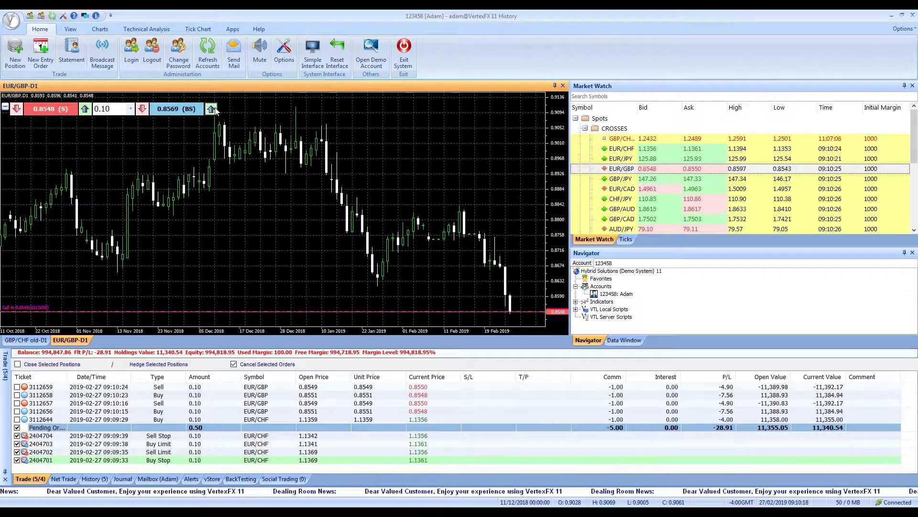
{"action": "left_click", "coordinate": [176, 109]}
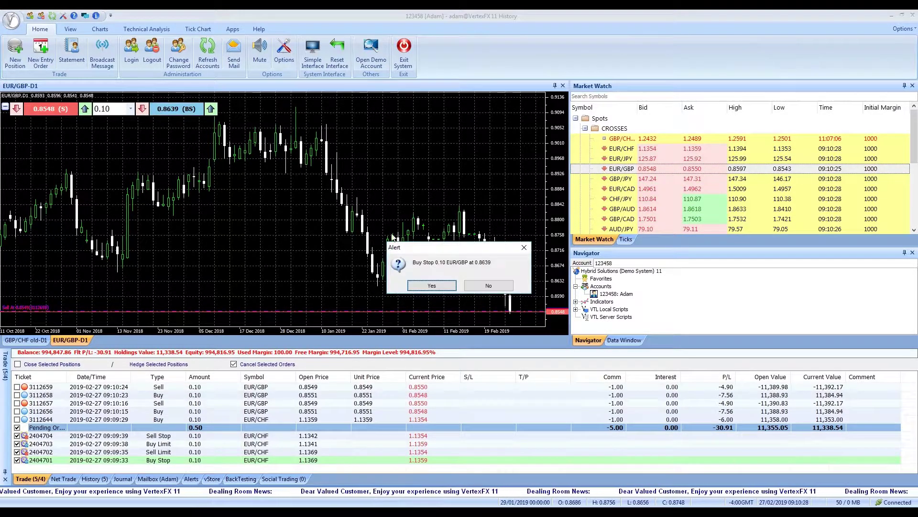
{"action": "left_click", "coordinate": [432, 286]}
{"action": "left_click", "coordinate": [44, 109]}
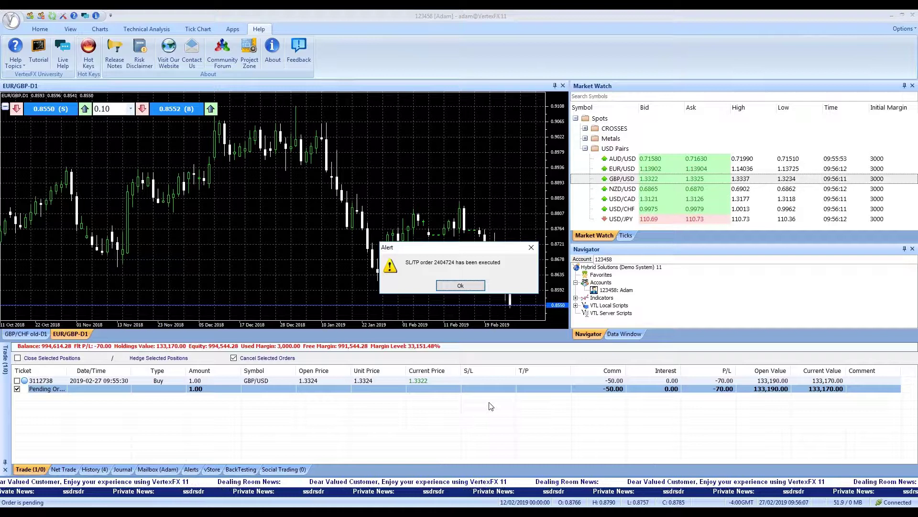
Step: Acknowledge the 'SL/TP order has been executed' alert with Ok
{"action": "left_click", "coordinate": [455, 288]}
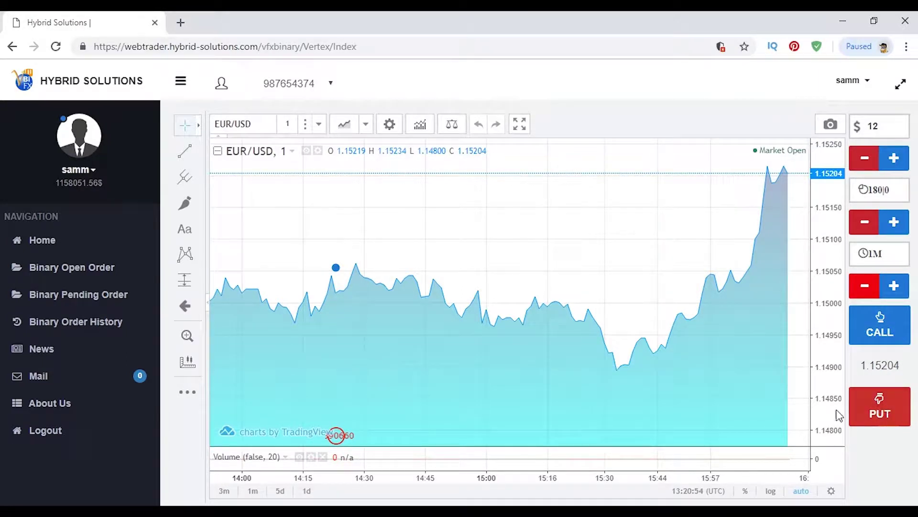
Step: Send a $12 PUT binary order from the EUR/USD chart
{"action": "left_click", "coordinate": [881, 407]}
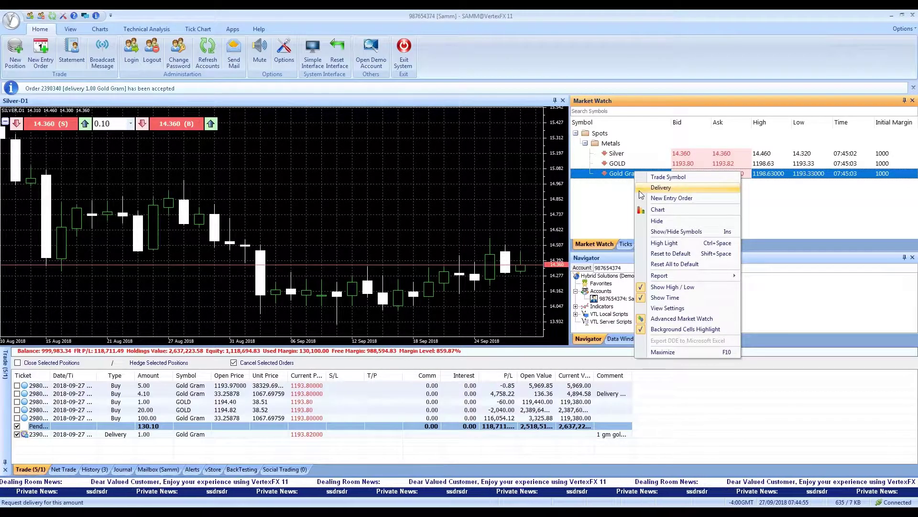
Step: Open Delivery for the Gold Gram trade and drag the 1 gm gold bar into the Cart
{"action": "left_click", "coordinate": [666, 189]}
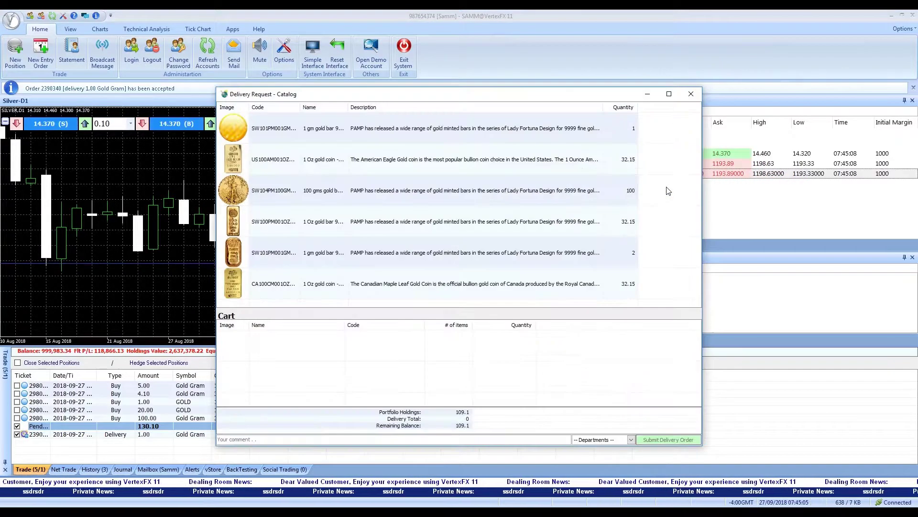
{"action": "left_click", "coordinate": [694, 94]}
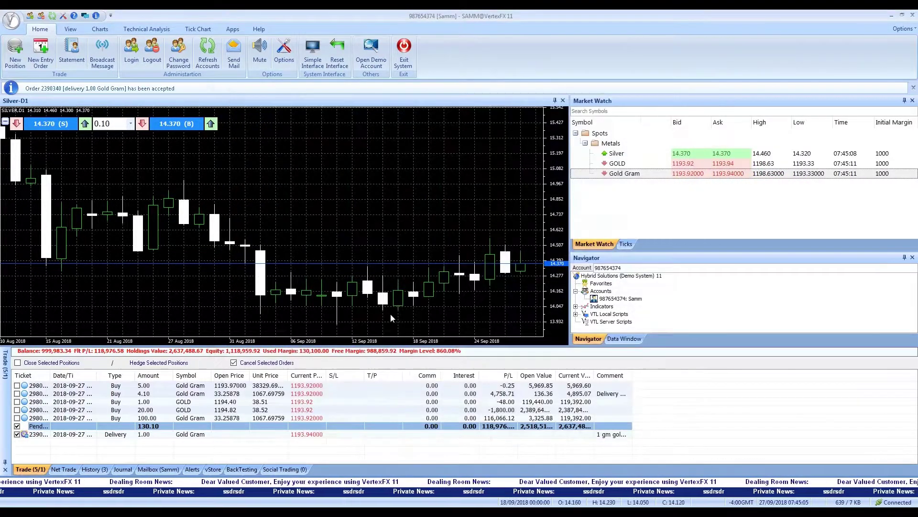
{"action": "right_click", "coordinate": [165, 417]}
{"action": "left_click", "coordinate": [197, 325]}
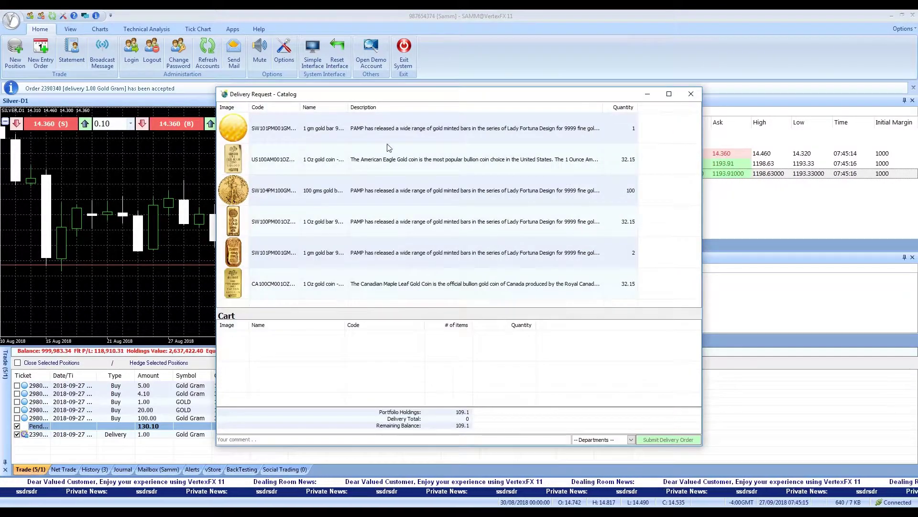
{"action": "left_click_drag", "start_coordinate": [386, 137], "coordinate": [476, 350]}
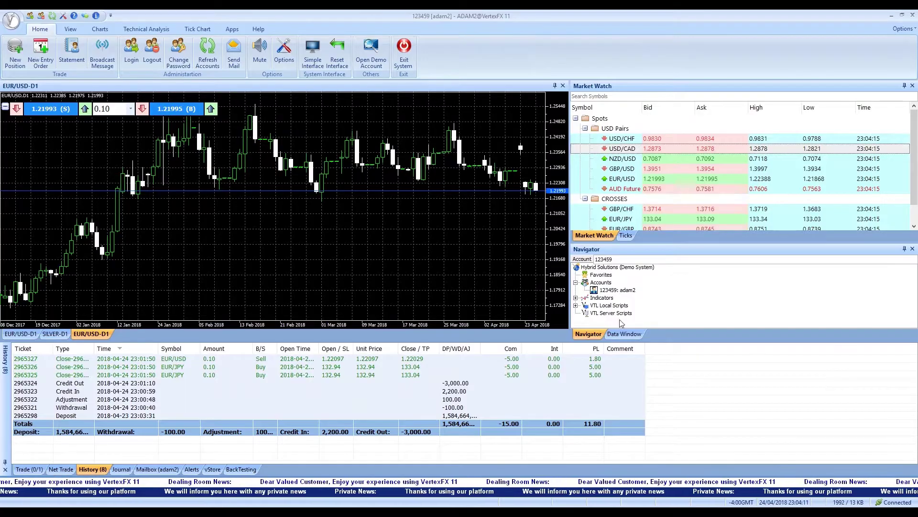
Step: Show the Social Poster tab of the Options dialog
{"action": "left_click", "coordinate": [284, 51]}
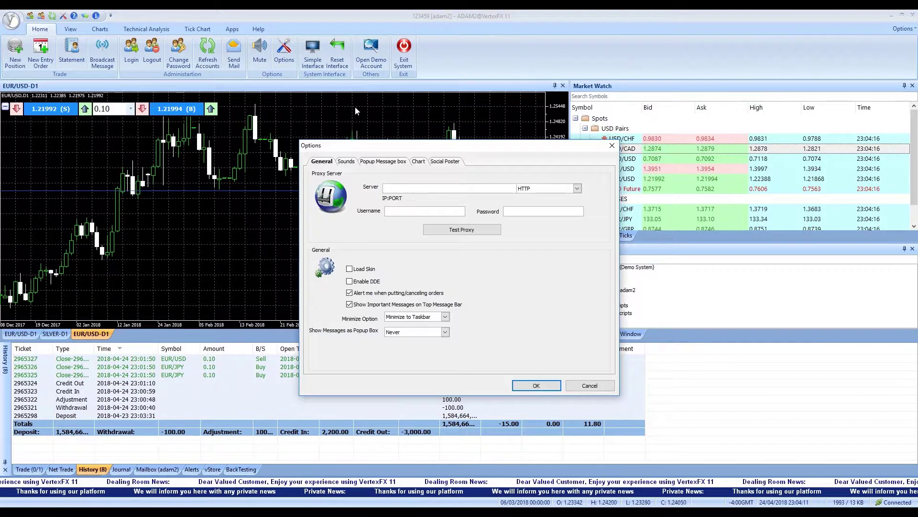
{"action": "left_click", "coordinate": [447, 162]}
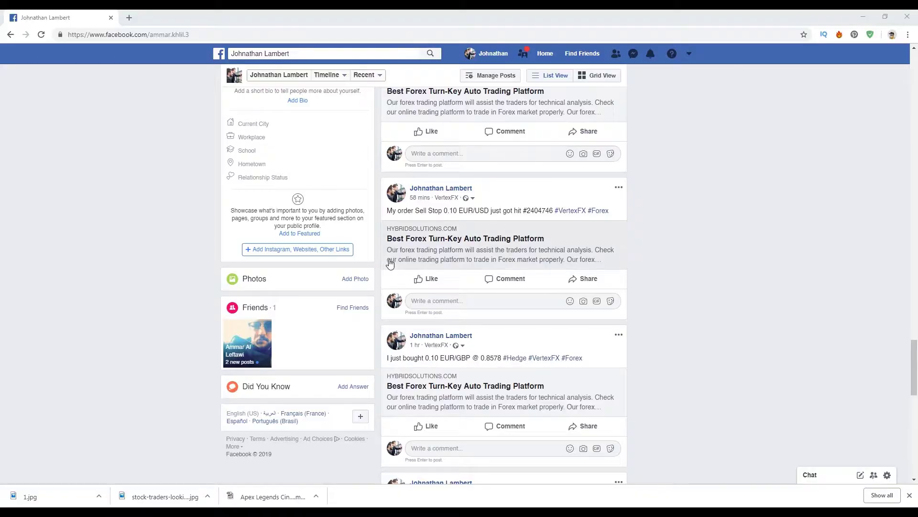
{"action": "scroll", "coordinate": [391, 263], "scroll_direction": "up", "scroll_amount": 5}
{"action": "scroll", "coordinate": [391, 263], "scroll_direction": "up", "scroll_amount": 5}
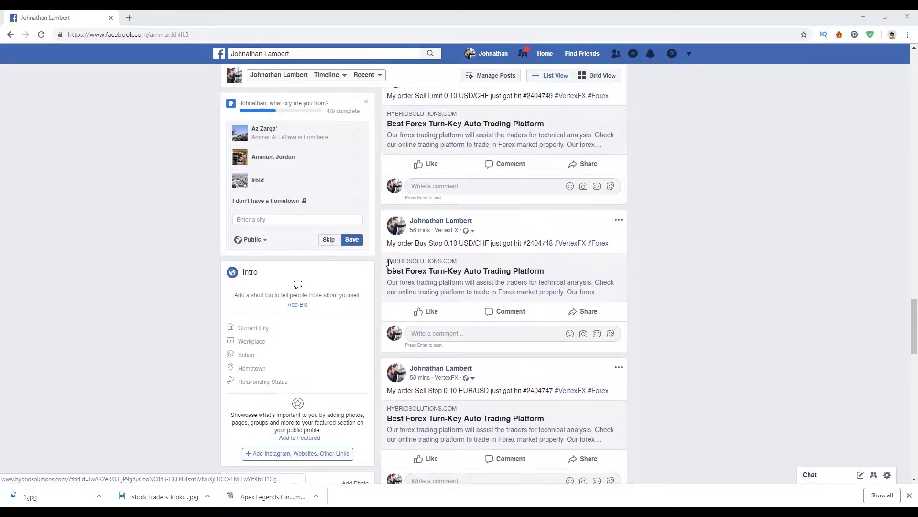
{"action": "scroll", "coordinate": [390, 263], "scroll_direction": "up", "scroll_amount": 3}
{"action": "scroll", "coordinate": [391, 263], "scroll_direction": "up", "scroll_amount": 3}
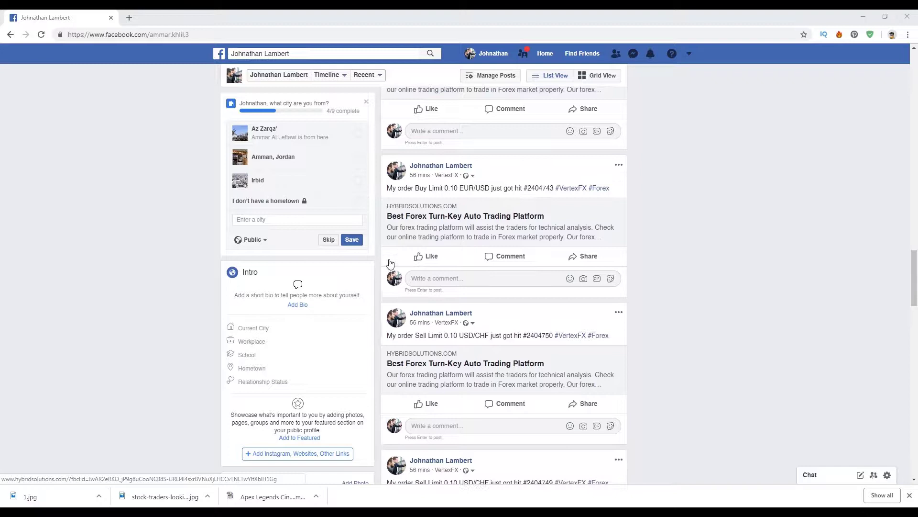
{"action": "scroll", "coordinate": [390, 263], "scroll_direction": "up", "scroll_amount": 2}
{"action": "scroll", "coordinate": [390, 263], "scroll_direction": "up", "scroll_amount": 2}
{"action": "scroll", "coordinate": [391, 263], "scroll_direction": "up", "scroll_amount": 2}
{"action": "scroll", "coordinate": [391, 262], "scroll_direction": "up", "scroll_amount": 2}
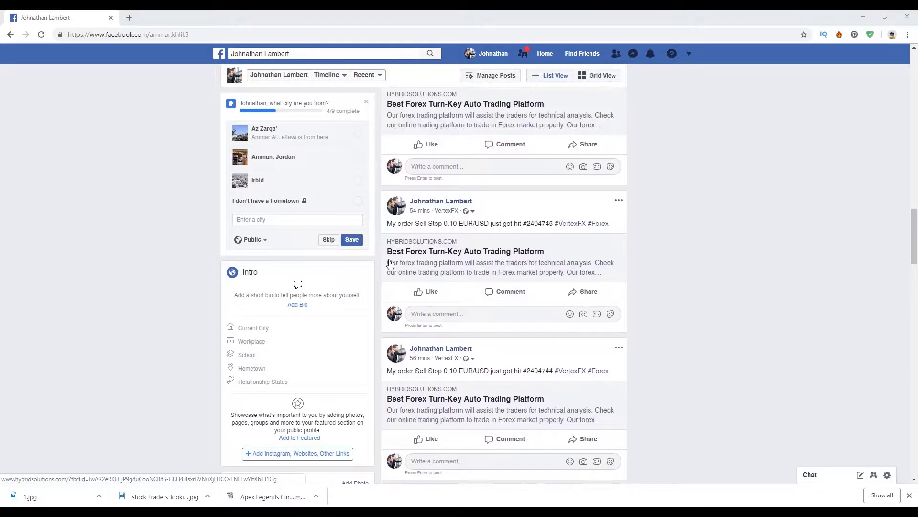
{"action": "scroll", "coordinate": [390, 263], "scroll_direction": "up", "scroll_amount": 2}
{"action": "scroll", "coordinate": [391, 263], "scroll_direction": "up", "scroll_amount": 2}
{"action": "scroll", "coordinate": [390, 263], "scroll_direction": "up", "scroll_amount": 2}
{"action": "scroll", "coordinate": [391, 263], "scroll_direction": "up", "scroll_amount": 2}
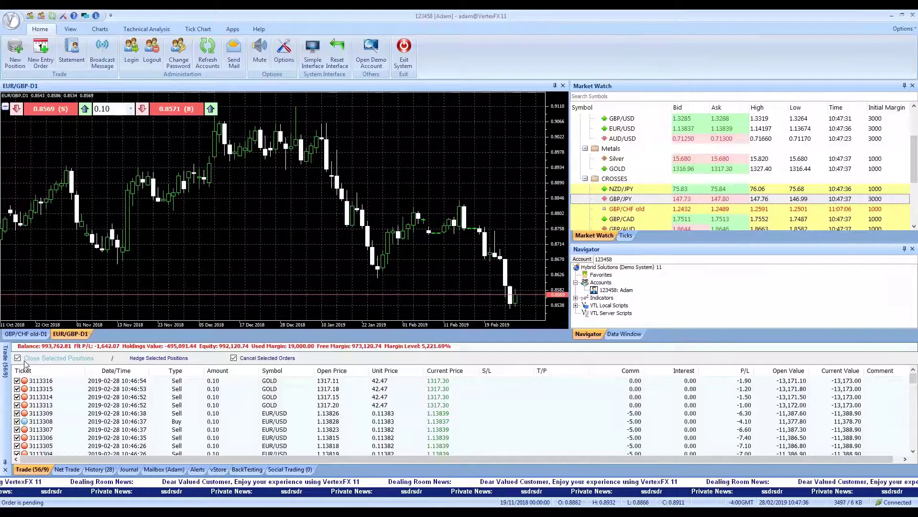
Step: Close the checked open positions and cancel the checked pending orders, confirming each with Yes
{"action": "left_click", "coordinate": [45, 359]}
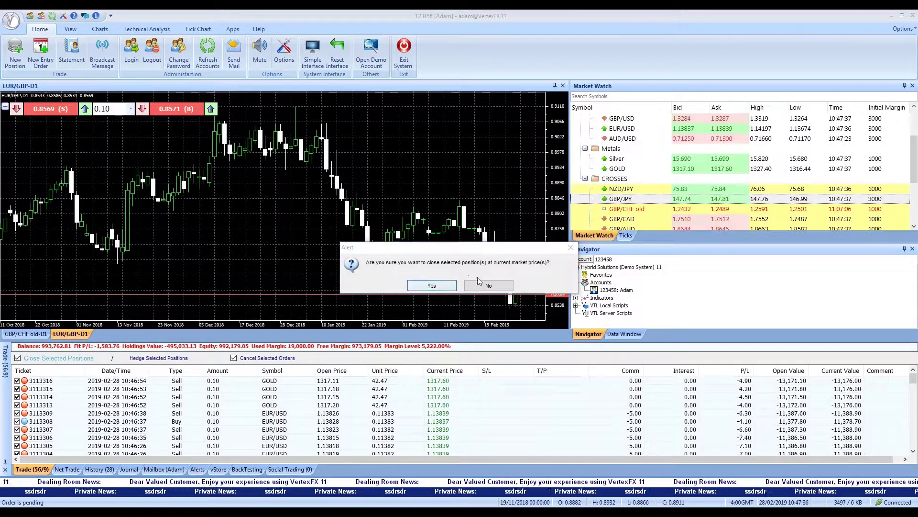
{"action": "left_click", "coordinate": [434, 286]}
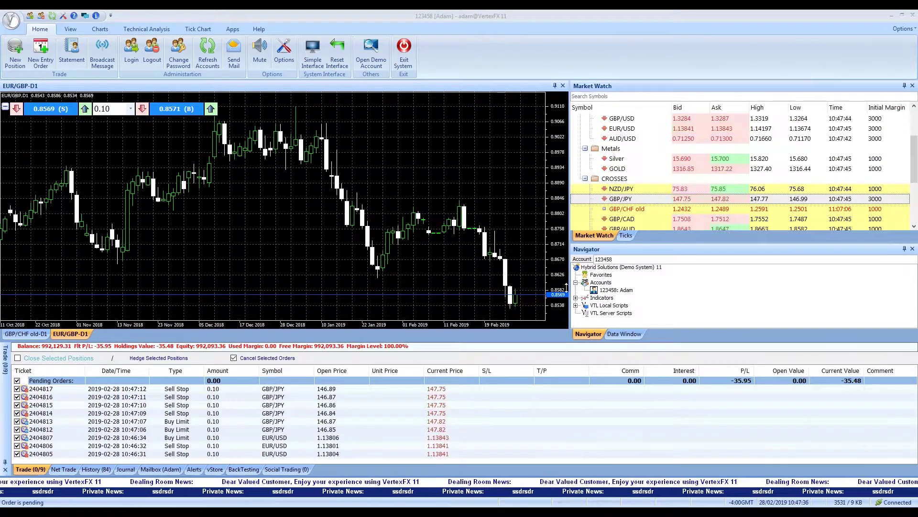
{"action": "left_click", "coordinate": [273, 357]}
{"action": "left_click", "coordinate": [432, 286]}
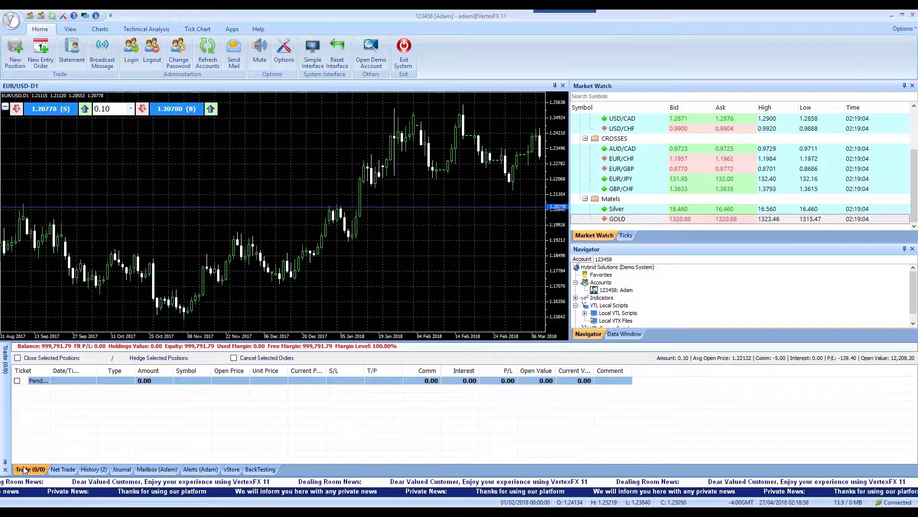
Step: Start a BackTesting run of BuySell_Indicator on One Minute GOLD data
{"action": "left_click", "coordinate": [259, 469]}
{"action": "left_click", "coordinate": [150, 362]}
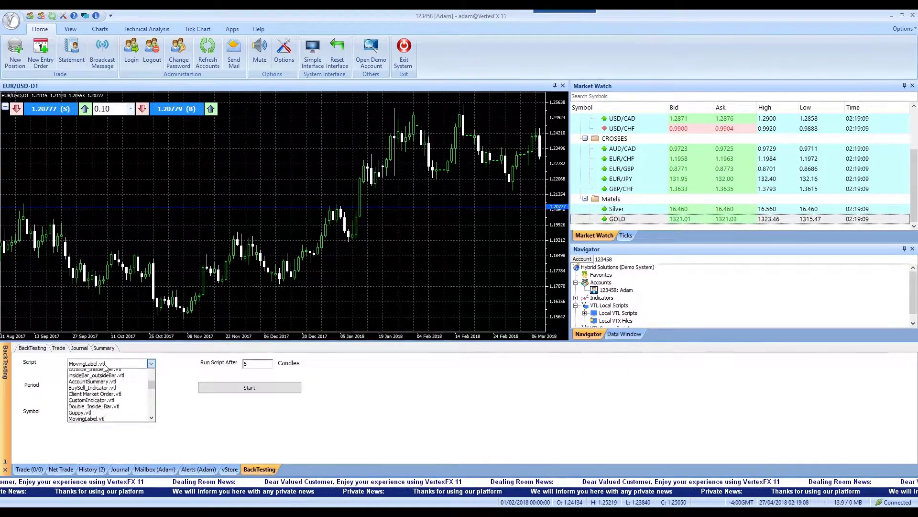
{"action": "left_click", "coordinate": [248, 387]}
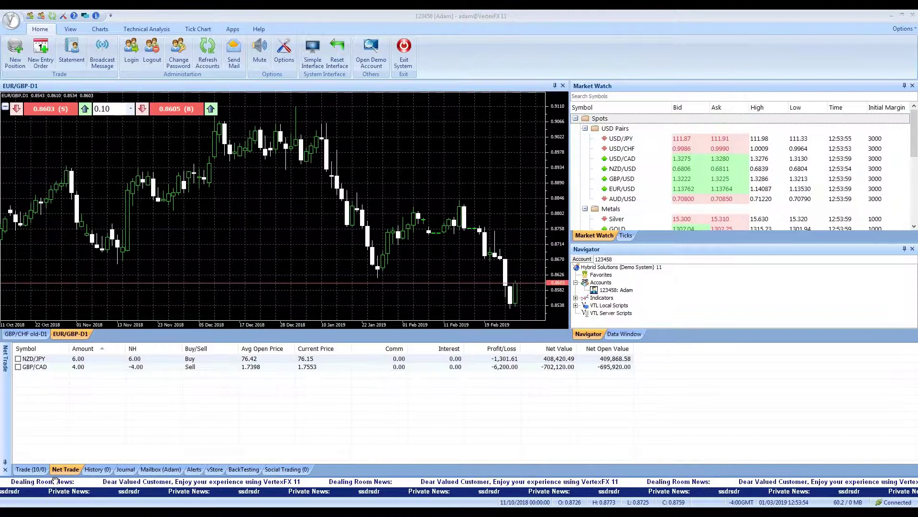
Step: Close one lot of the NZD/JPY net position, cutting it from 6.00 to 5.00
{"action": "left_click", "coordinate": [82, 360]}
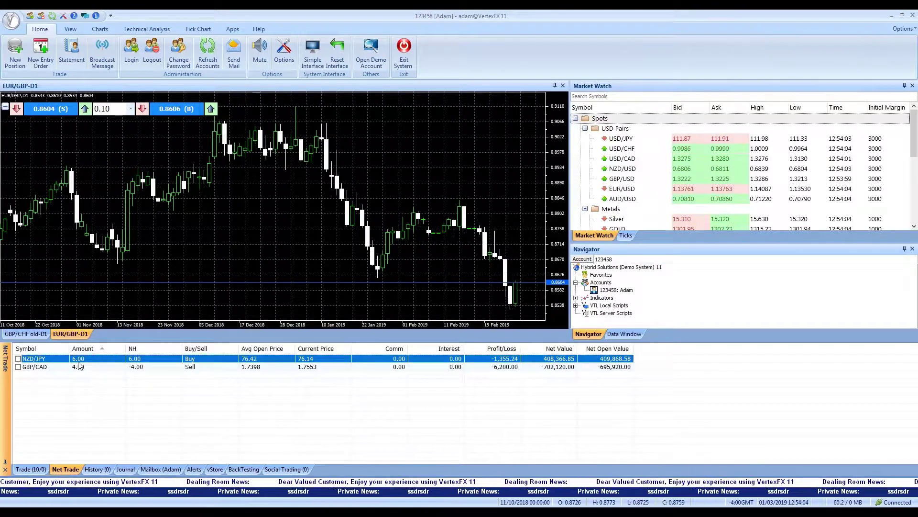
{"action": "right_click", "coordinate": [77, 366]}
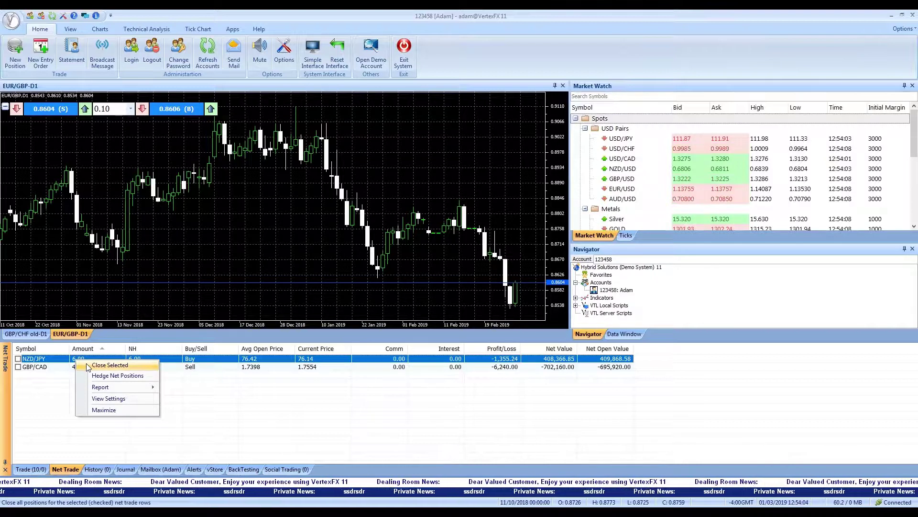
{"action": "left_click", "coordinate": [109, 365]}
{"action": "left_click", "coordinate": [432, 285]}
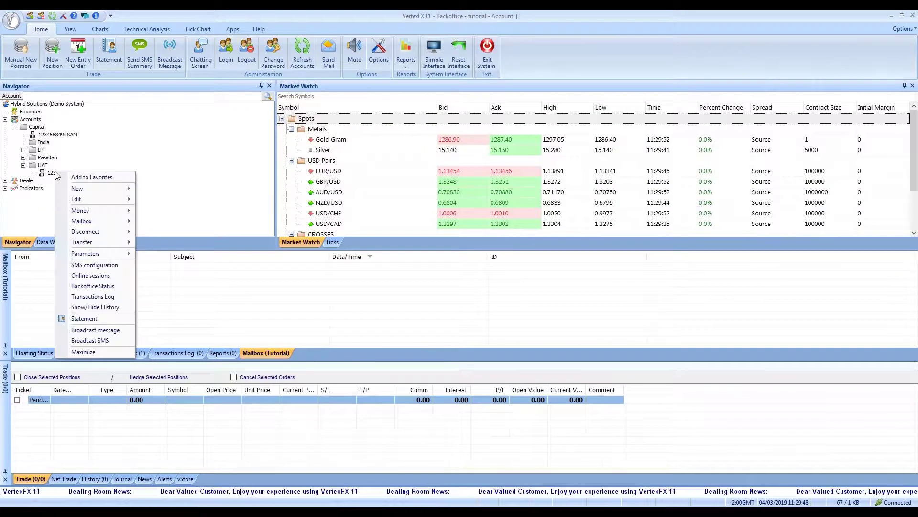
Step: Enable Send account statement as SMS and Send prices as SMS for the UAE trader account
{"action": "left_click", "coordinate": [118, 264]}
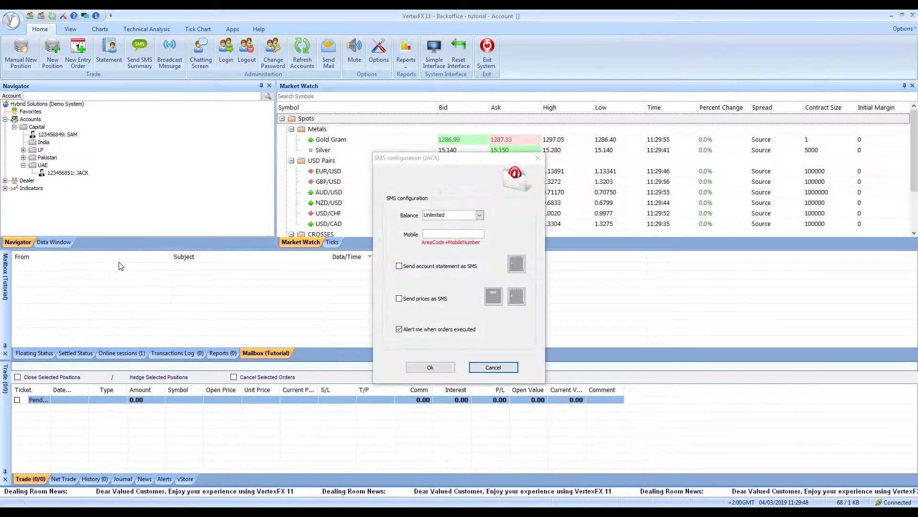
{"action": "left_click", "coordinate": [480, 214]}
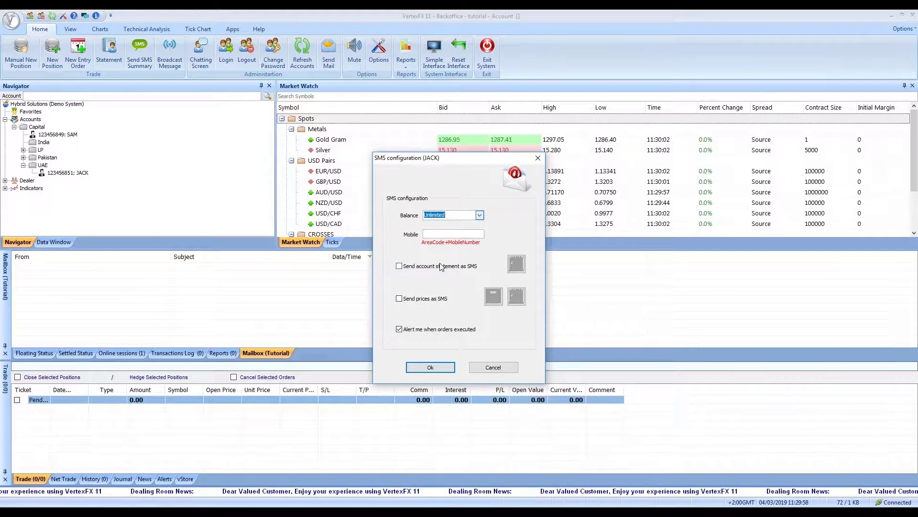
{"action": "left_click", "coordinate": [399, 298]}
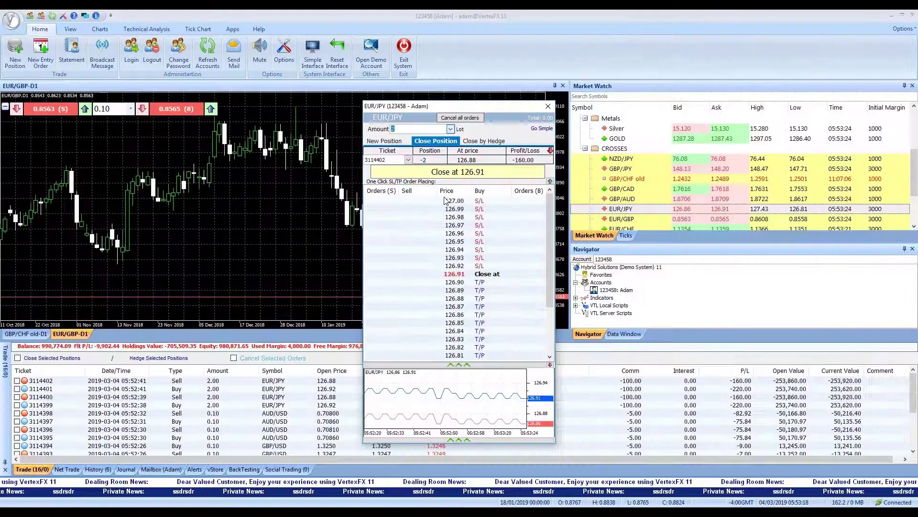
Step: Close the EUR/JPY position against its opposite with Close by Hedge
{"action": "left_click", "coordinate": [484, 141]}
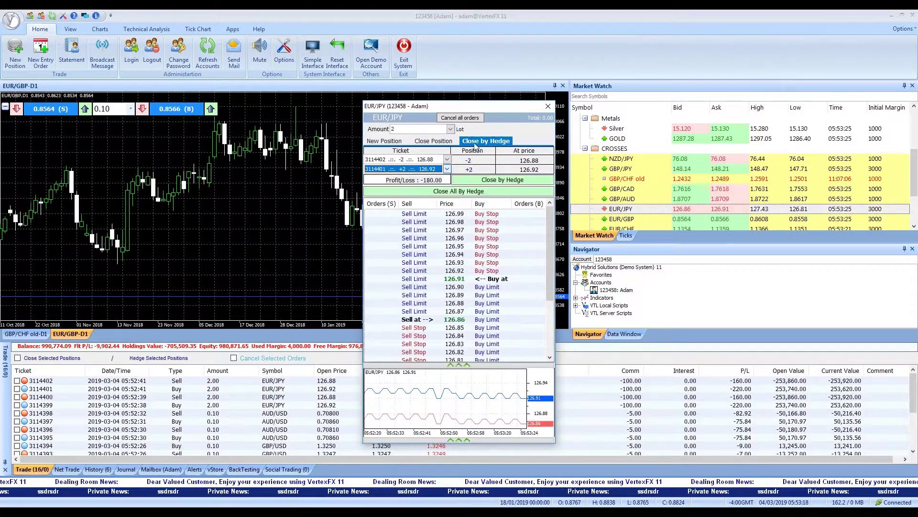
{"action": "left_click", "coordinate": [477, 181]}
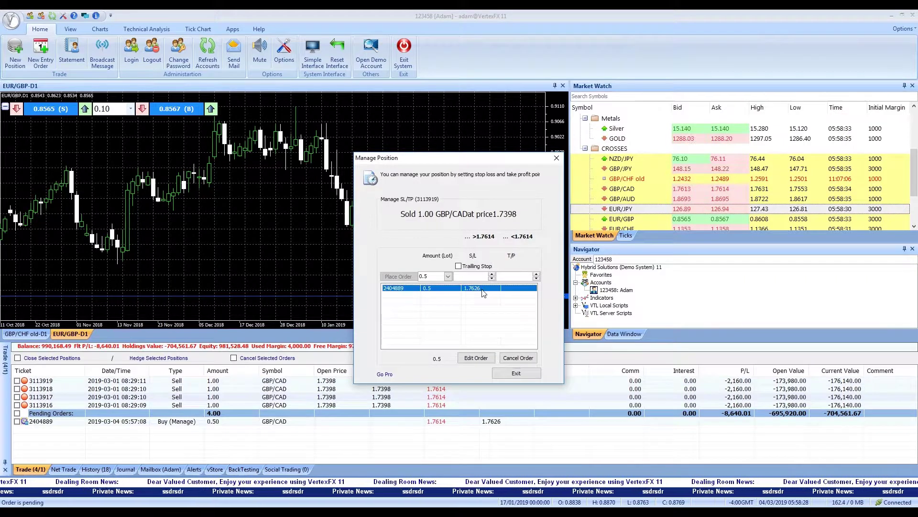
Step: Move the GBP/CAD half-lot stop loss down to 1.7618, submit it and dismiss the execution alert
{"action": "left_click", "coordinate": [476, 358]}
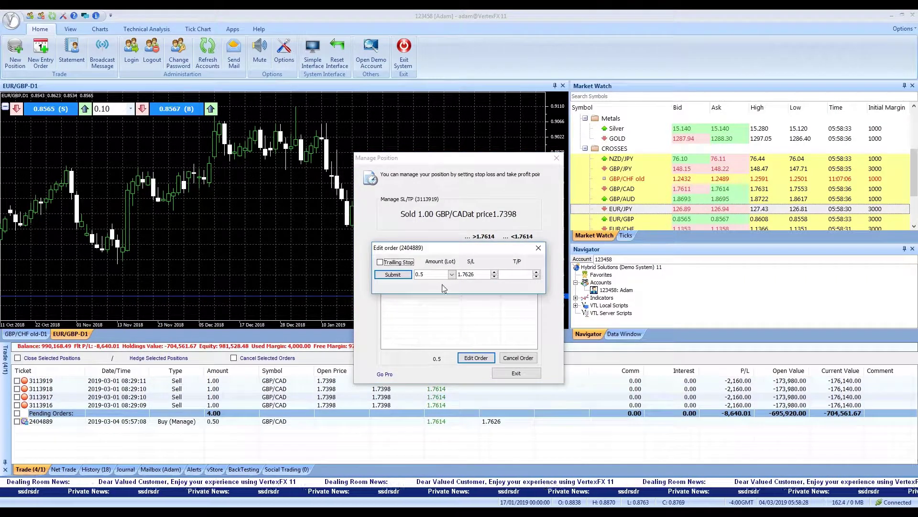
{"action": "left_click", "coordinate": [495, 278]}
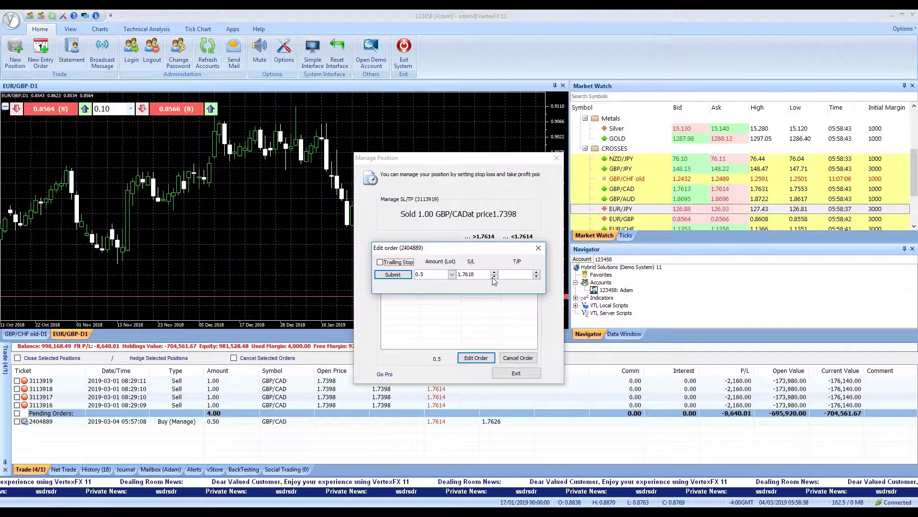
{"action": "key", "text": "Return"}
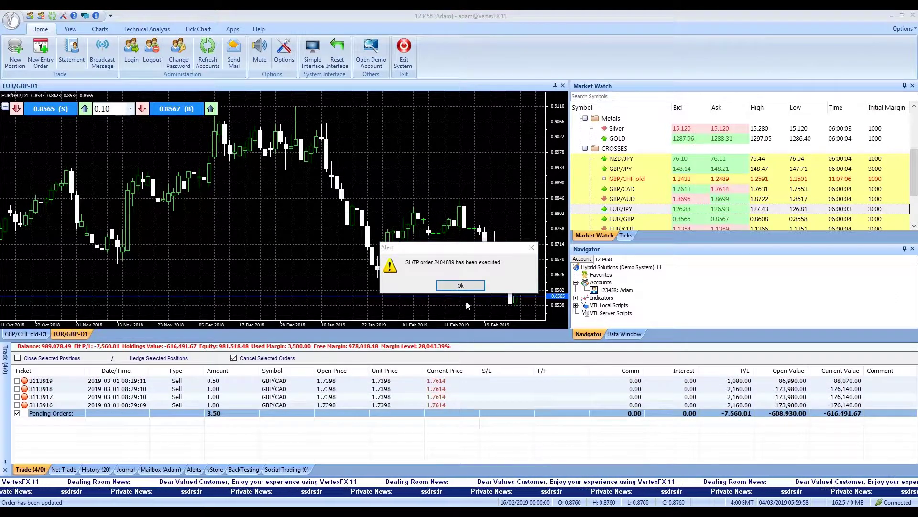
{"action": "key", "text": "Return"}
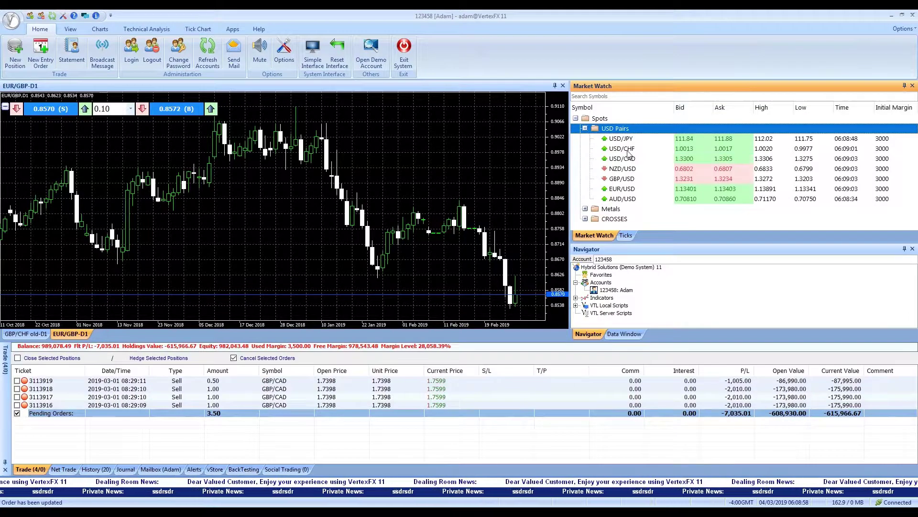
Step: Expand the Metals and CROSSES folders in the Market Watch tree to list their symbols
{"action": "double_click", "coordinate": [652, 209]}
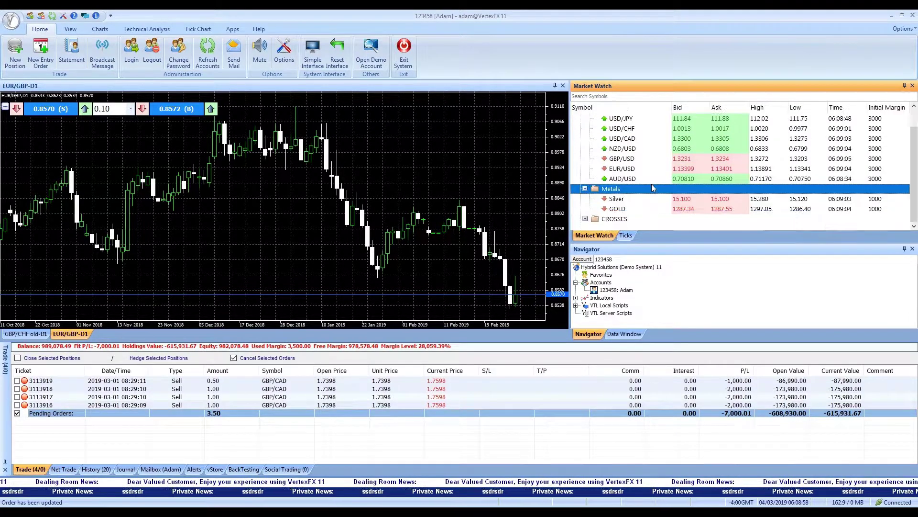
{"action": "double_click", "coordinate": [615, 219]}
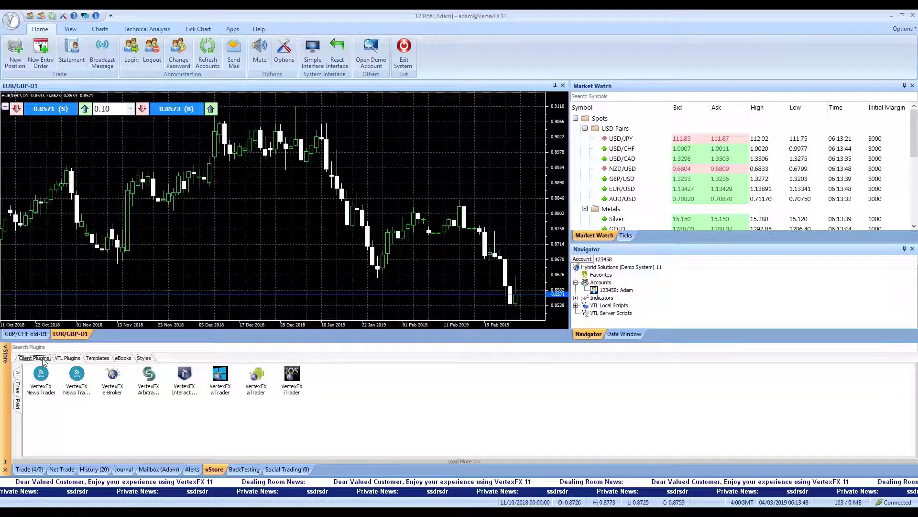
Step: Browse the vStore VTL Plugins, Templates and Styles lists, then right-click a VTL plugin for install options
{"action": "left_click", "coordinate": [67, 358]}
{"action": "left_click", "coordinate": [97, 358]}
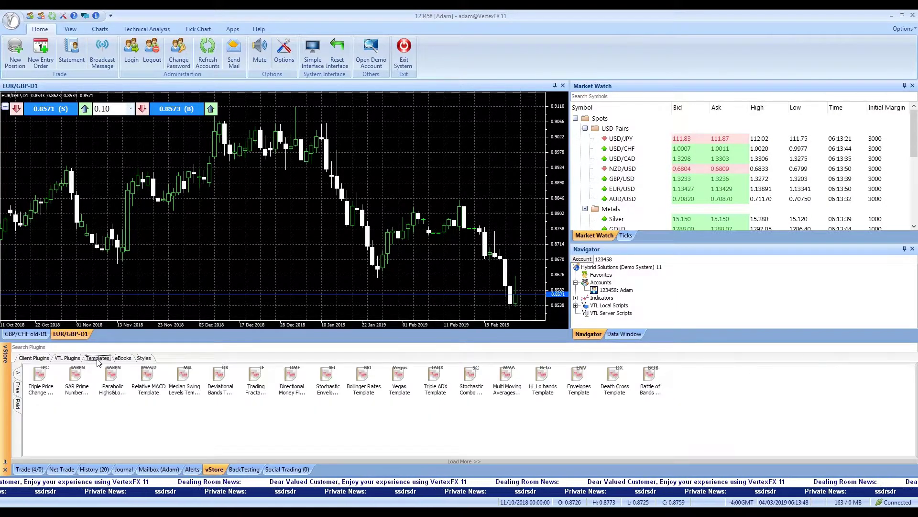
{"action": "left_click", "coordinate": [144, 358]}
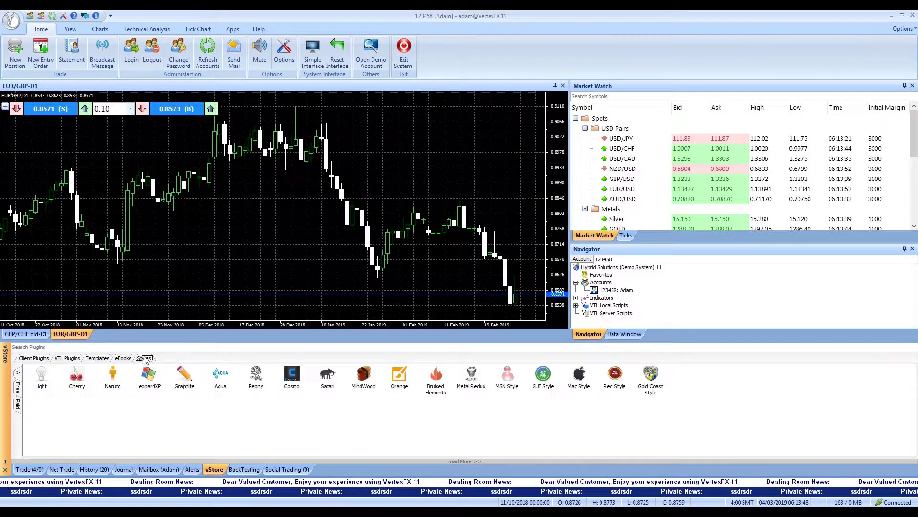
{"action": "left_click", "coordinate": [67, 357]}
{"action": "right_click", "coordinate": [185, 380]}
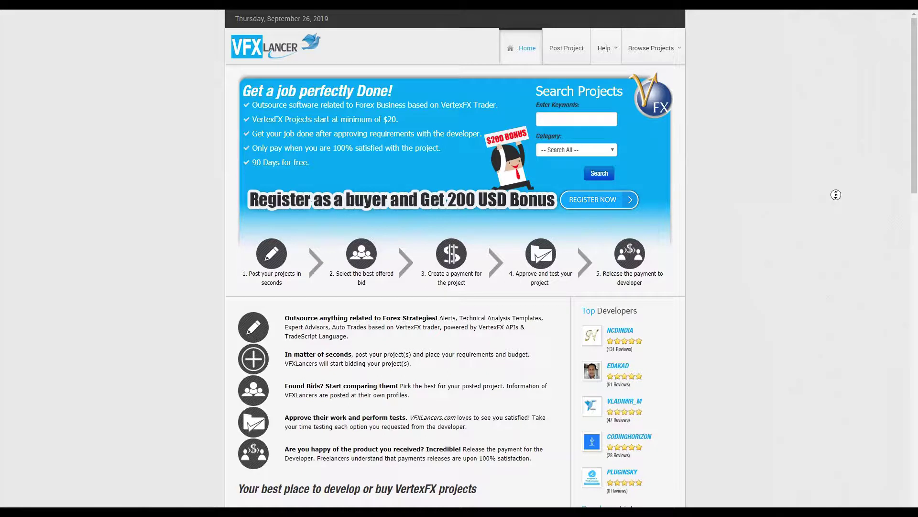
{"action": "scroll", "coordinate": [840, 204], "scroll_direction": "down", "scroll_amount": 2}
{"action": "scroll", "coordinate": [840, 216], "scroll_direction": "down", "scroll_amount": 2}
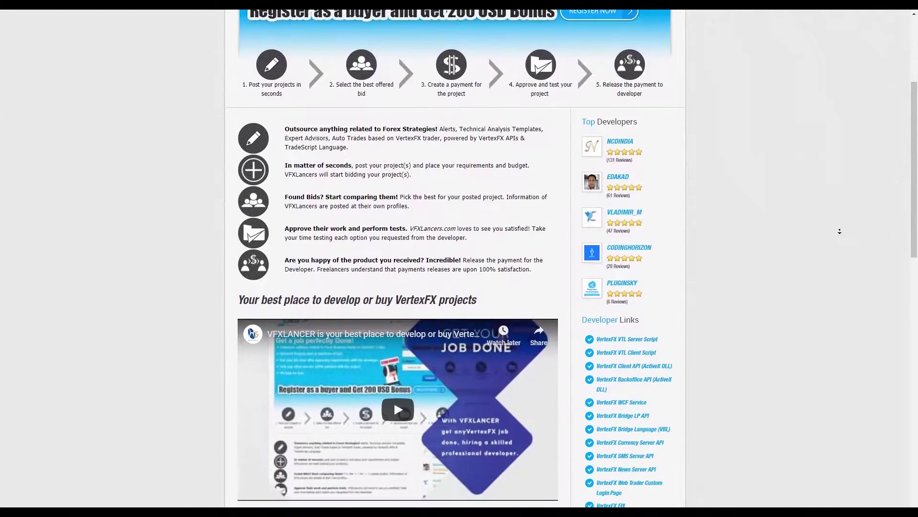
{"action": "scroll", "coordinate": [840, 231], "scroll_direction": "down", "scroll_amount": 2}
{"action": "scroll", "coordinate": [840, 231], "scroll_direction": "down", "scroll_amount": 2}
Step: Return to the top of the VFXLancer page and open the posted projects listing
{"action": "key", "text": "Home"}
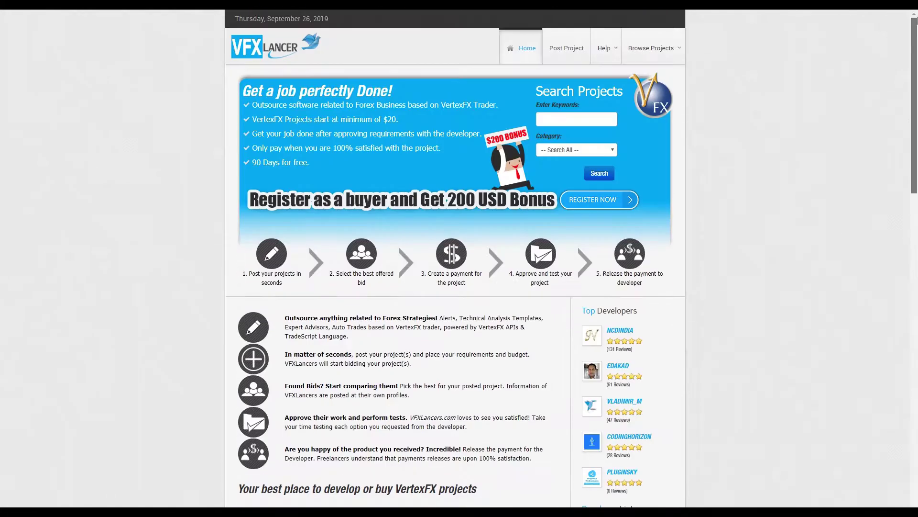
{"action": "mouse_move", "coordinate": [651, 48]}
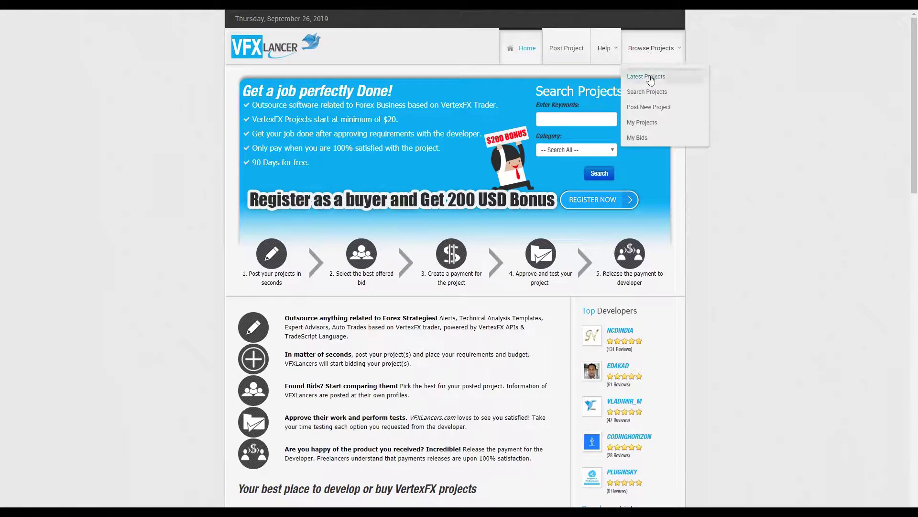
{"action": "left_click", "coordinate": [648, 92]}
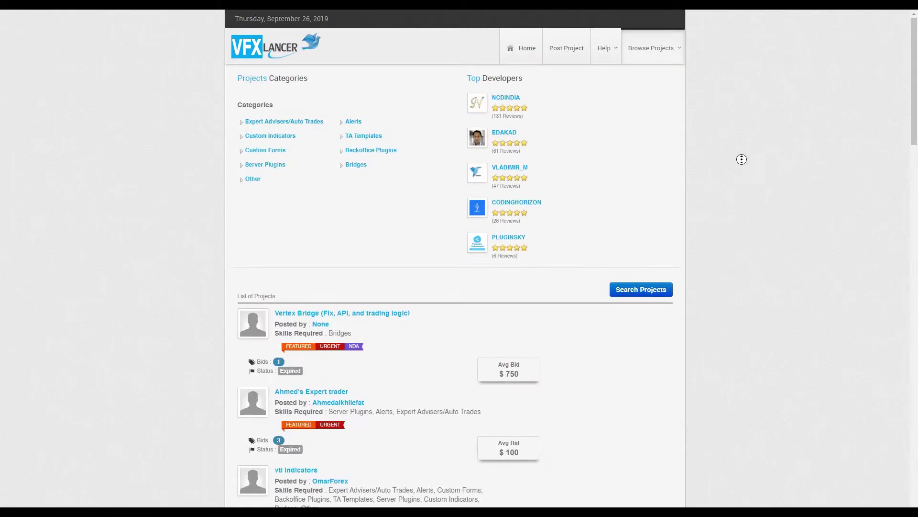
{"action": "scroll", "coordinate": [740, 201], "scroll_direction": "down", "scroll_amount": 3}
{"action": "scroll", "coordinate": [740, 200], "scroll_direction": "down", "scroll_amount": 3}
{"action": "scroll", "coordinate": [740, 201], "scroll_direction": "down", "scroll_amount": 2}
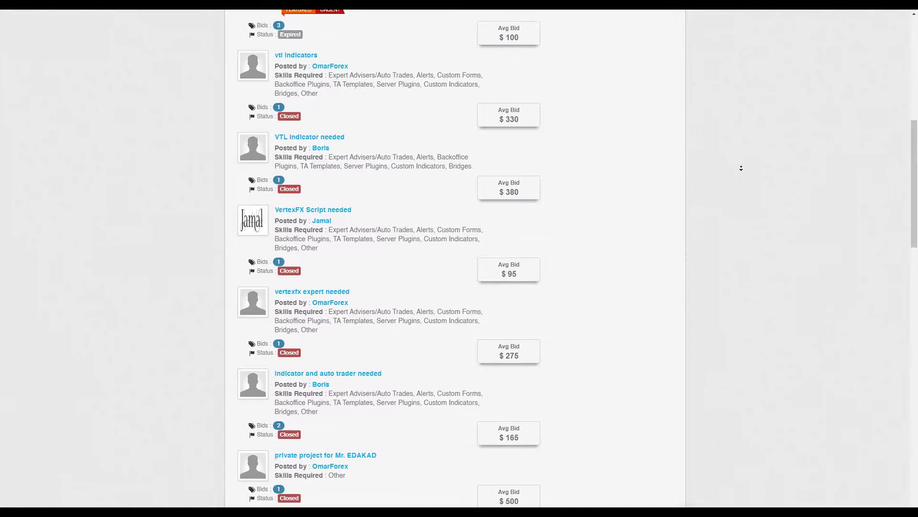
{"action": "scroll", "coordinate": [739, 172], "scroll_direction": "down", "scroll_amount": 1}
{"action": "scroll", "coordinate": [740, 173], "scroll_direction": "down", "scroll_amount": 1}
{"action": "scroll", "coordinate": [739, 173], "scroll_direction": "down", "scroll_amount": 1}
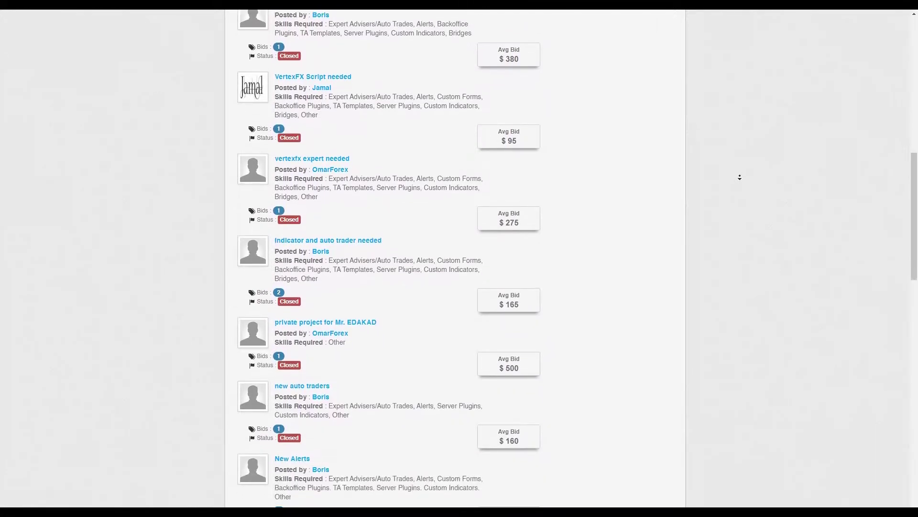
{"action": "scroll", "coordinate": [740, 173], "scroll_direction": "down", "scroll_amount": 1}
{"action": "scroll", "coordinate": [739, 178], "scroll_direction": "down", "scroll_amount": 1}
{"action": "scroll", "coordinate": [739, 177], "scroll_direction": "down", "scroll_amount": 1}
{"action": "scroll", "coordinate": [739, 178], "scroll_direction": "down", "scroll_amount": 1}
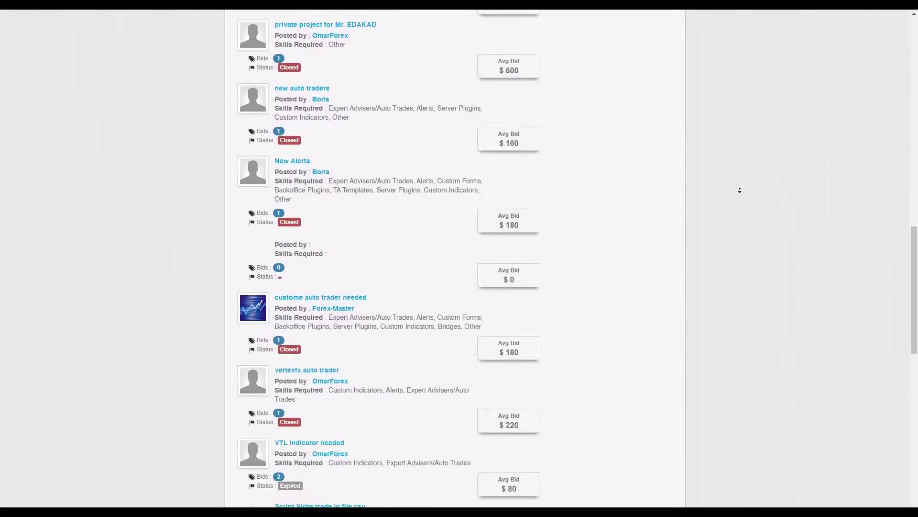
{"action": "scroll", "coordinate": [740, 191], "scroll_direction": "down", "scroll_amount": 1}
{"action": "scroll", "coordinate": [740, 190], "scroll_direction": "down", "scroll_amount": 2}
{"action": "scroll", "coordinate": [739, 190], "scroll_direction": "down", "scroll_amount": 2}
{"action": "scroll", "coordinate": [739, 191], "scroll_direction": "down", "scroll_amount": 2}
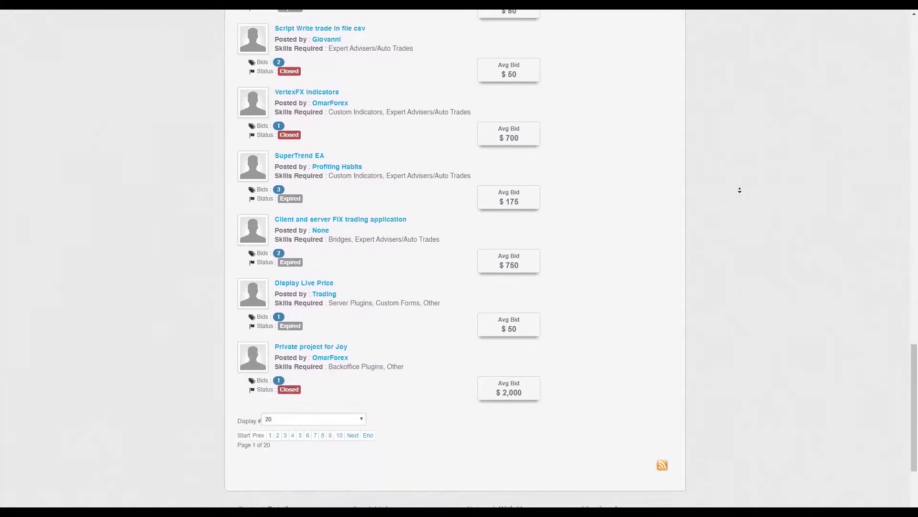
{"action": "scroll", "coordinate": [740, 191], "scroll_direction": "down", "scroll_amount": 2}
{"action": "scroll", "coordinate": [740, 191], "scroll_direction": "down", "scroll_amount": 2}
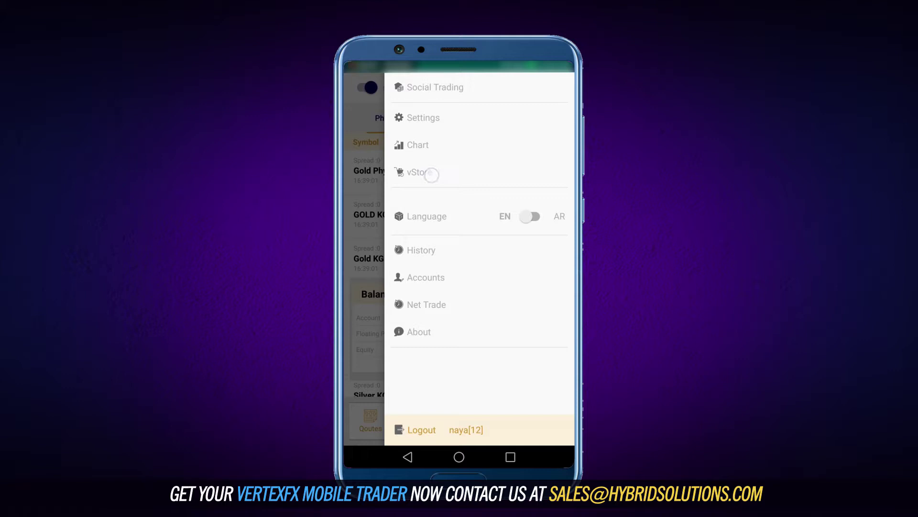
Step: Open the mobile vStore marketplace, then switch Quotes to CROSSES and then Metals for gold and silver prices
{"action": "left_click", "coordinate": [430, 173]}
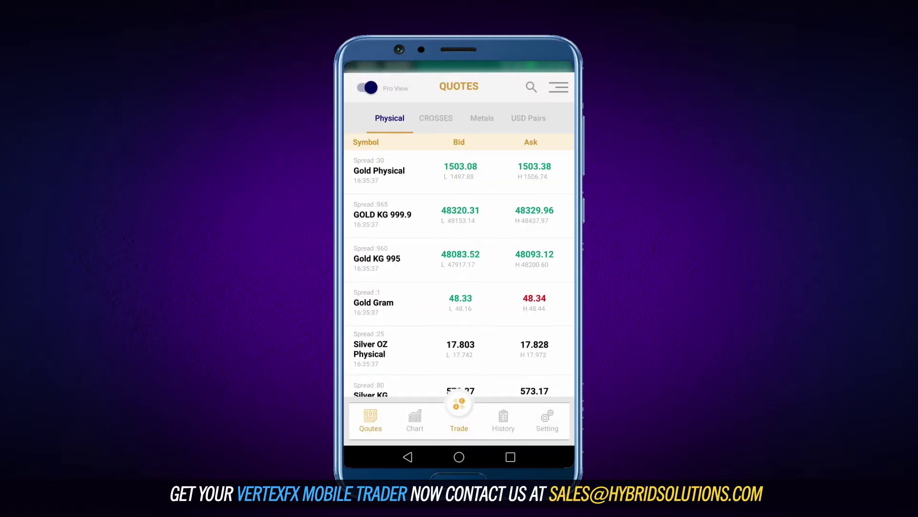
{"action": "left_click", "coordinate": [435, 118]}
{"action": "left_click_drag", "start_coordinate": [504, 265], "coordinate": [503, 179]}
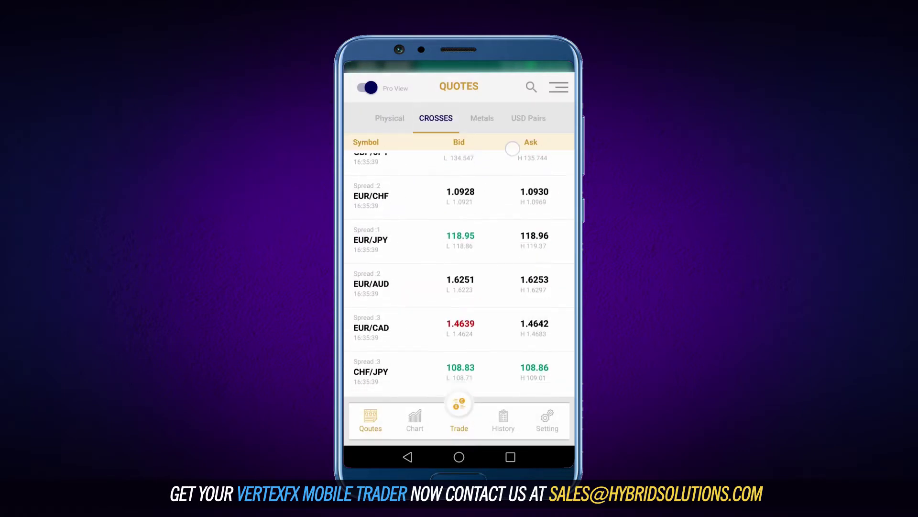
{"action": "left_click_drag", "start_coordinate": [504, 216], "coordinate": [503, 302]}
{"action": "left_click", "coordinate": [482, 118]}
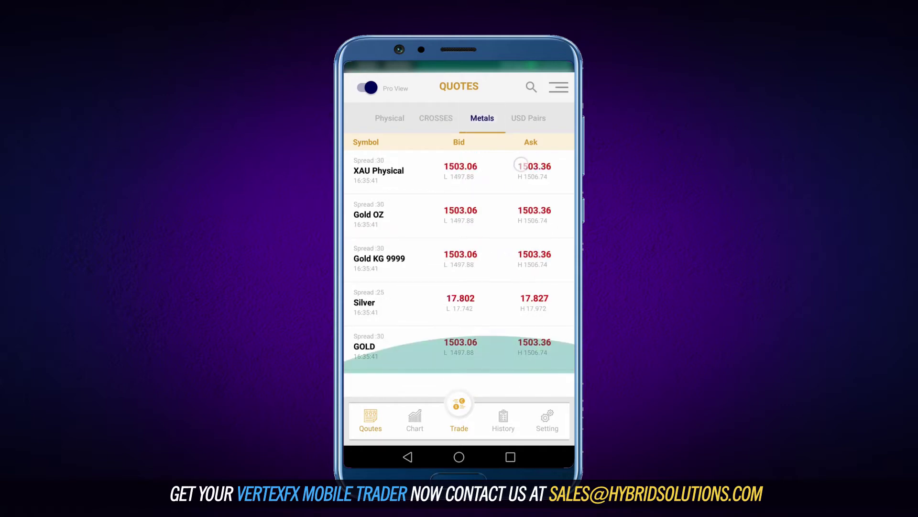